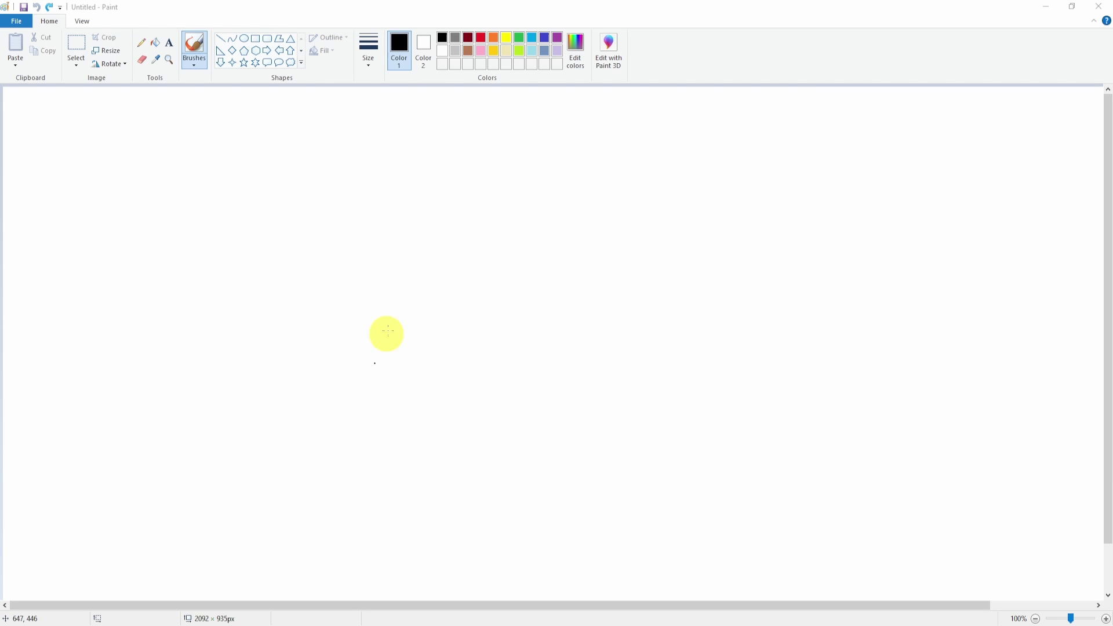
Handwrite the word 'Object' at the top left of the canvas
left_click(362, 132)
mouse_move(361, 132)
left_mouse_down()
mouse_move(390, 152)
mouse_move(383, 123)
mouse_move(397, 146)
left_mouse_up()
mouse_move(409, 152)
left_mouse_down()
mouse_move(411, 137)
mouse_move(398, 148)
mouse_move(455, 146)
left_mouse_up()
left_click(408, 122)
left_click_drag(472, 120, 474, 150)
mouse_move(468, 138)
left_mouse_down()
mouse_move(541, 127)
mouse_move(551, 136)
left_mouse_up()
Write 'Pooling' beside 'Object' and undo a stray stroke above the title
mouse_move(570, 125)
left_mouse_down()
mouse_move(598, 112)
mouse_move(650, 128)
mouse_move(643, 141)
left_mouse_up()
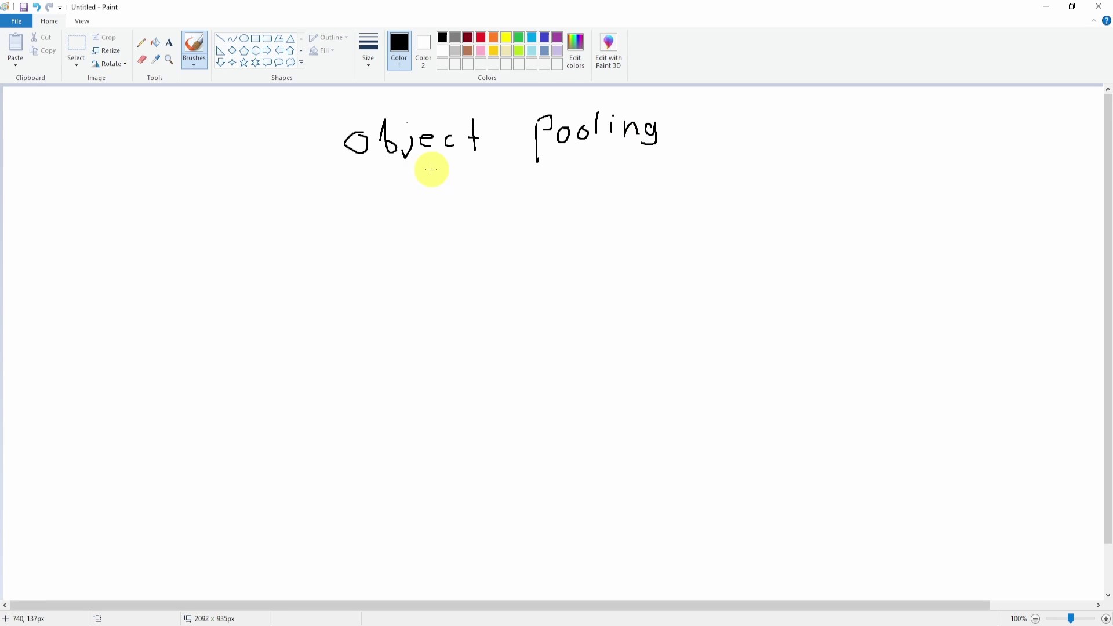
mouse_move(491, 101)
left_mouse_down()
mouse_move(496, 118)
mouse_move(325, 154)
mouse_move(454, 94)
mouse_move(493, 102)
left_mouse_up()
key("ctrl+z")
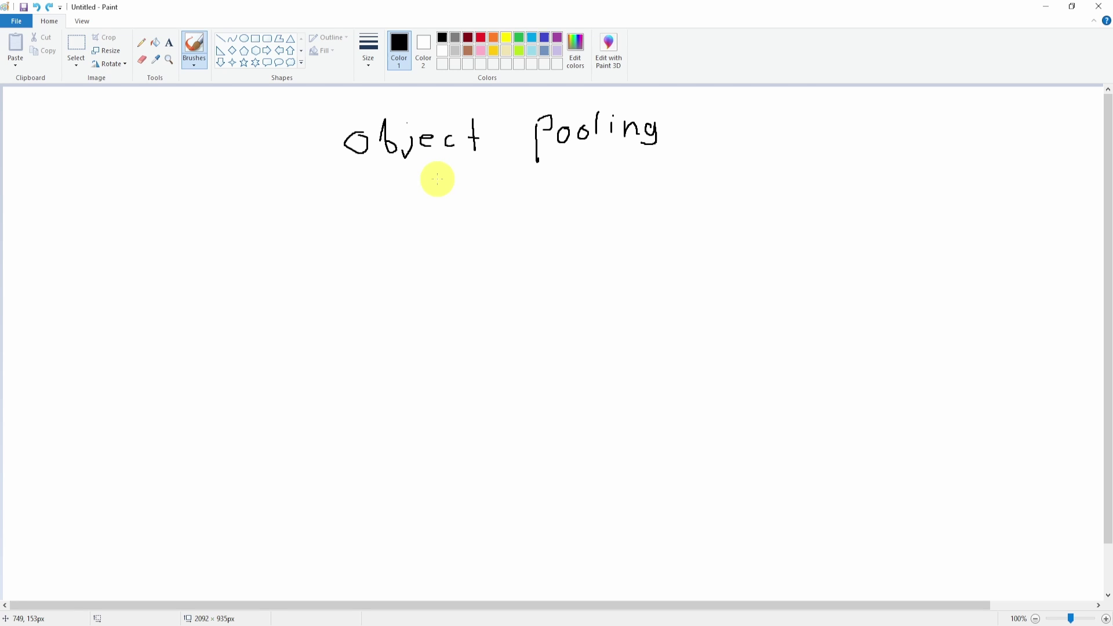
Draw a double-headed arrow under 'Object' to a handwritten 'Node', undoing the 'Pooling' underline
mouse_move(399, 177)
left_mouse_down()
mouse_move(405, 215)
mouse_move(408, 184)
left_mouse_up()
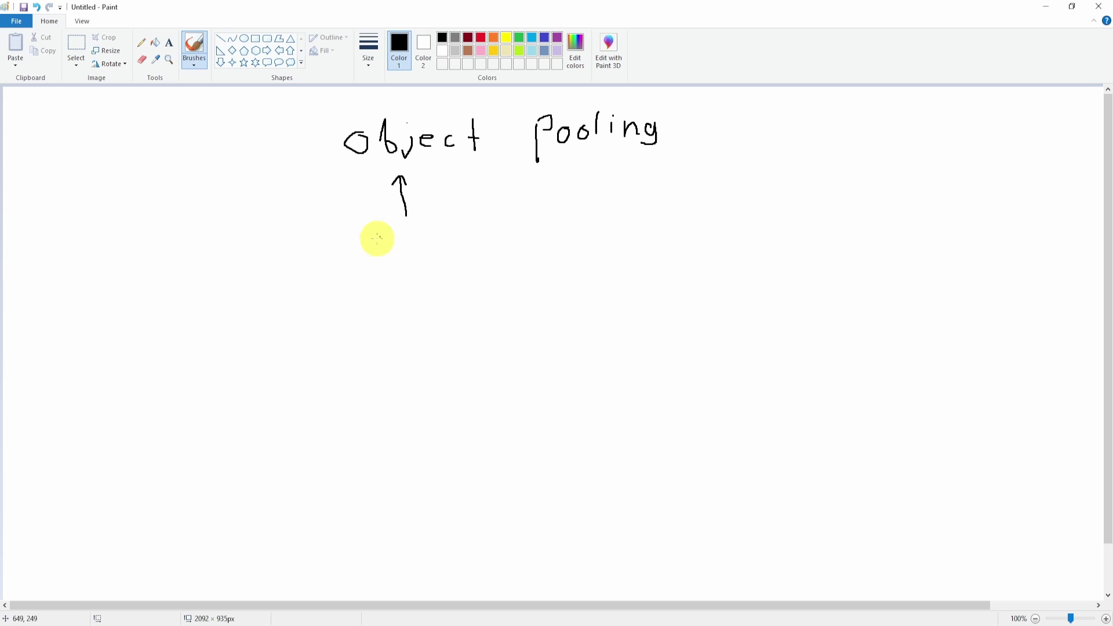
mouse_move(356, 252)
left_mouse_down()
mouse_move(398, 247)
mouse_move(406, 231)
mouse_move(422, 252)
left_mouse_up()
mouse_move(395, 200)
left_mouse_down()
mouse_move(402, 216)
mouse_move(415, 203)
left_mouse_up()
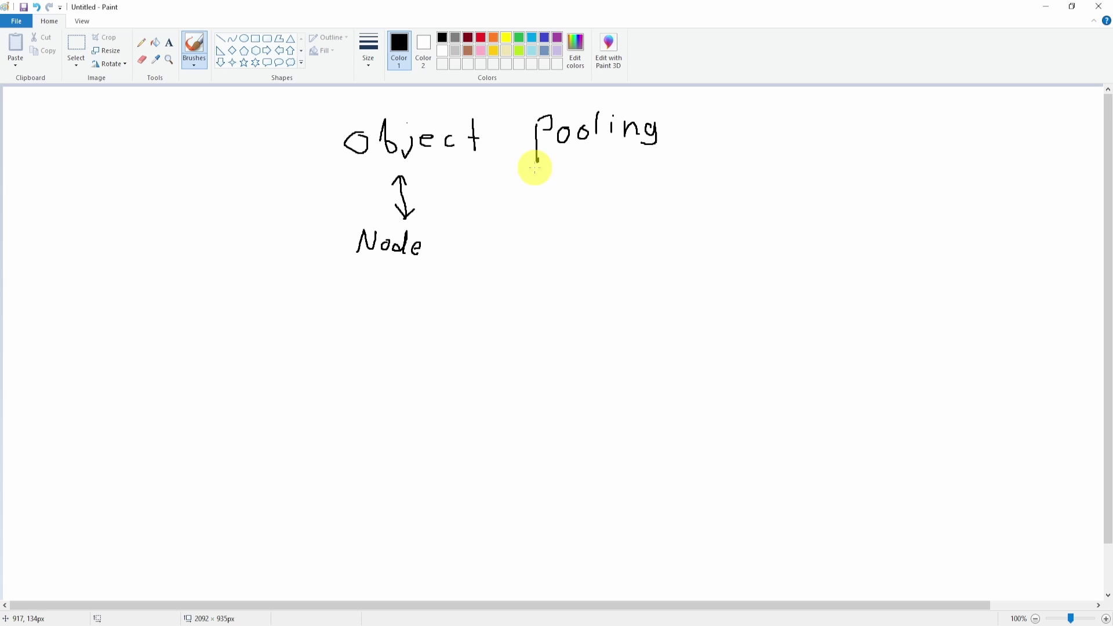
left_click_drag(534, 166, 643, 158)
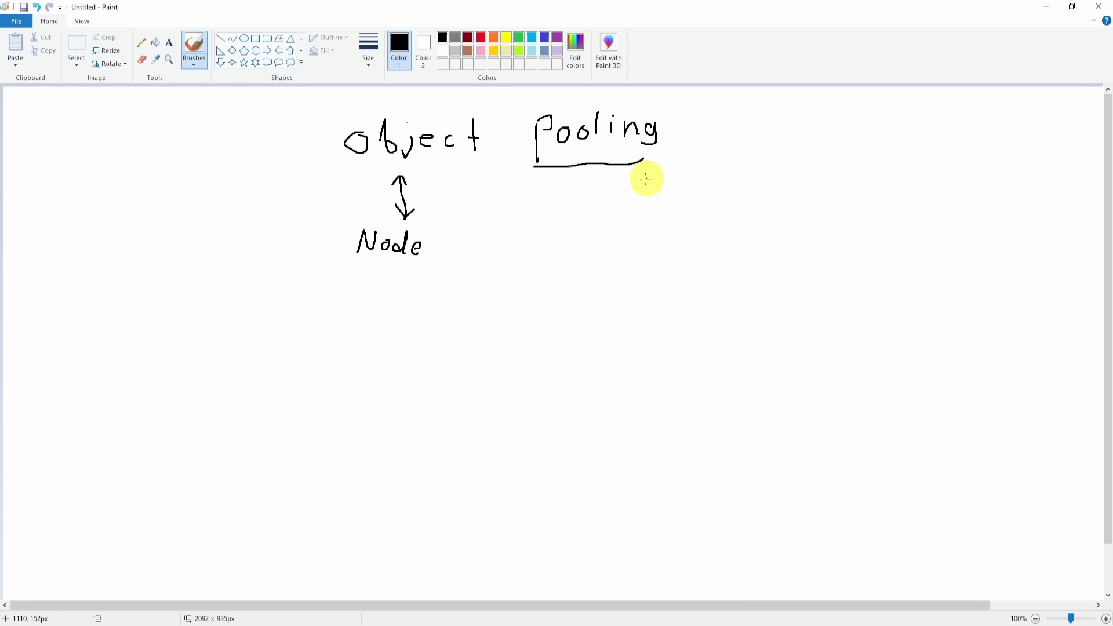
key("ctrl+z")
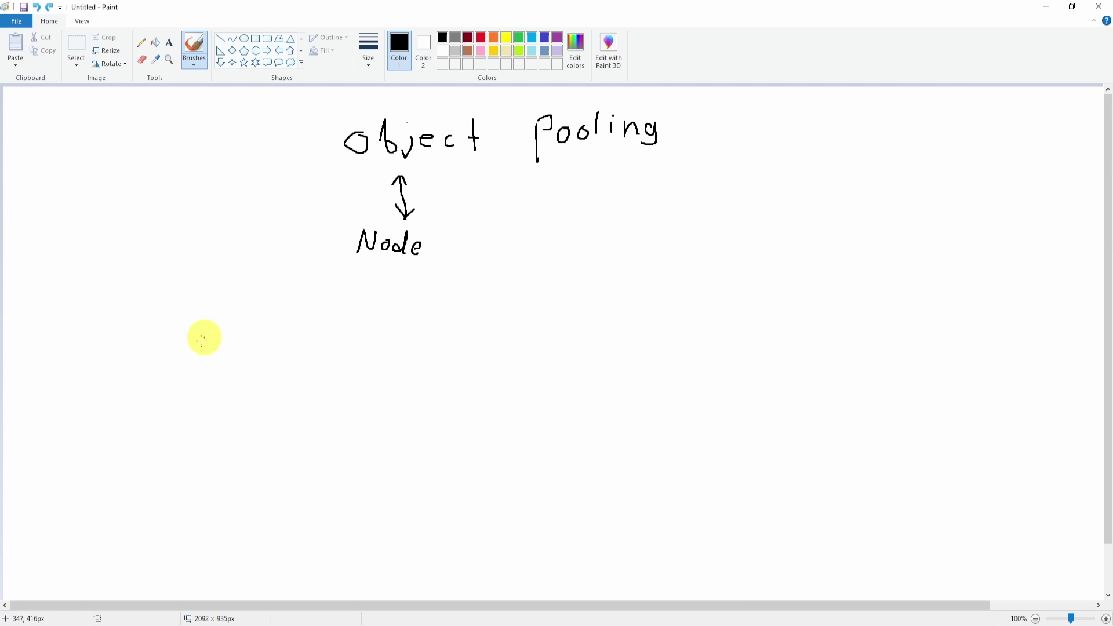
Draw a U-shaped container at left, undo a trial arrow, then draw a large box with a stick figure
mouse_move(186, 368)
left_mouse_down()
mouse_move(243, 413)
mouse_move(319, 415)
mouse_move(324, 368)
left_mouse_up()
mouse_move(421, 374)
left_mouse_down()
mouse_move(390, 346)
mouse_move(273, 348)
mouse_move(293, 357)
left_mouse_up()
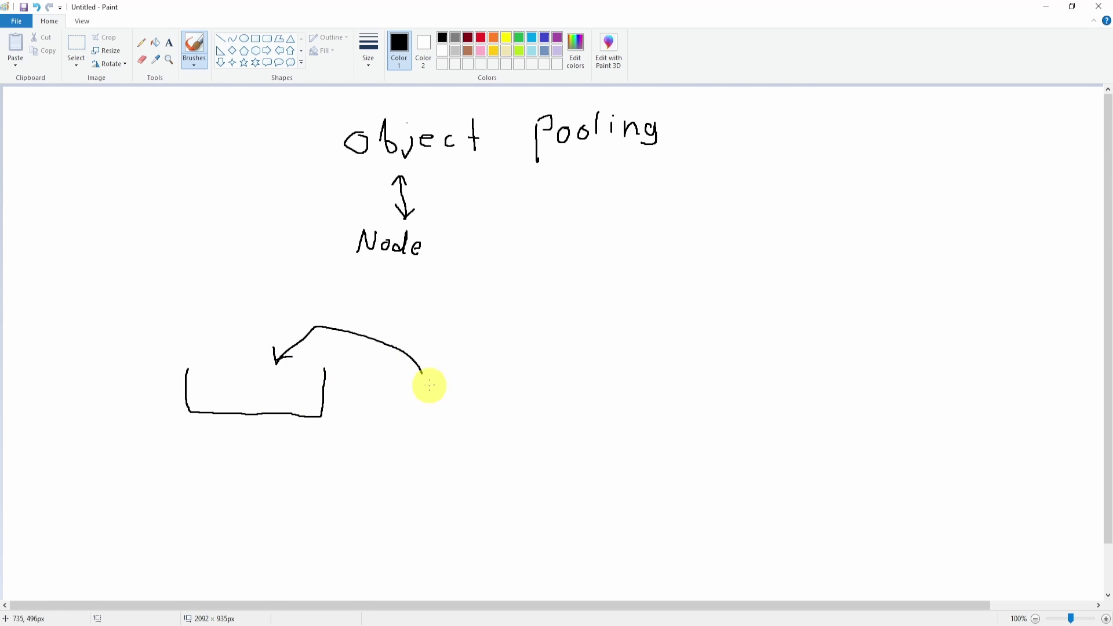
left_click_drag(406, 383, 404, 385)
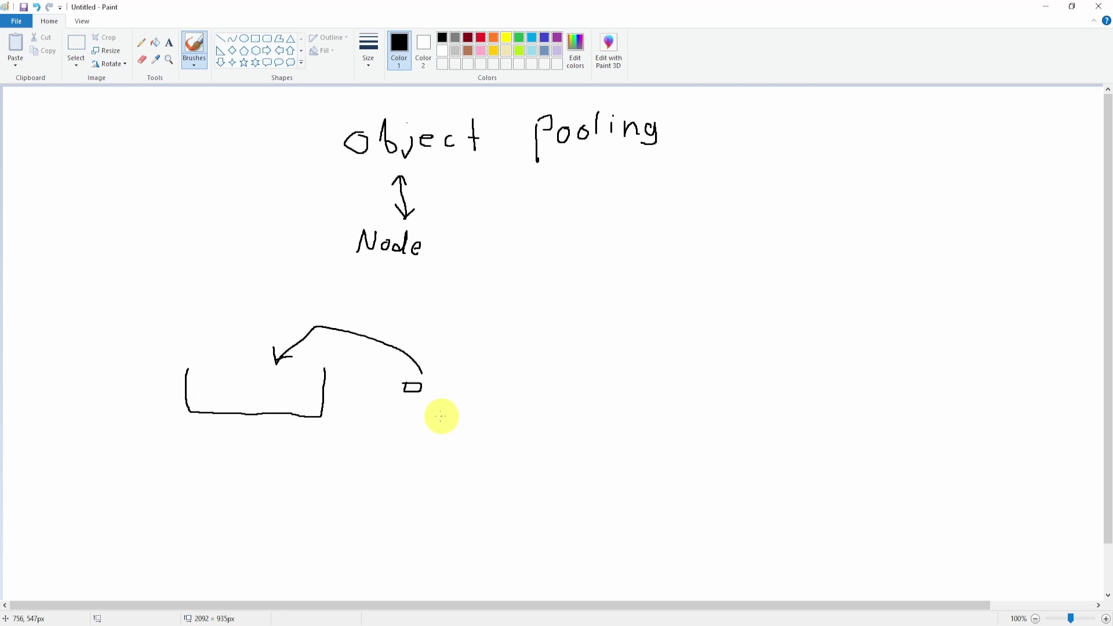
key("ctrl+z")
key("ctrl+z")
key("ctrl+z")
key("ctrl+z")
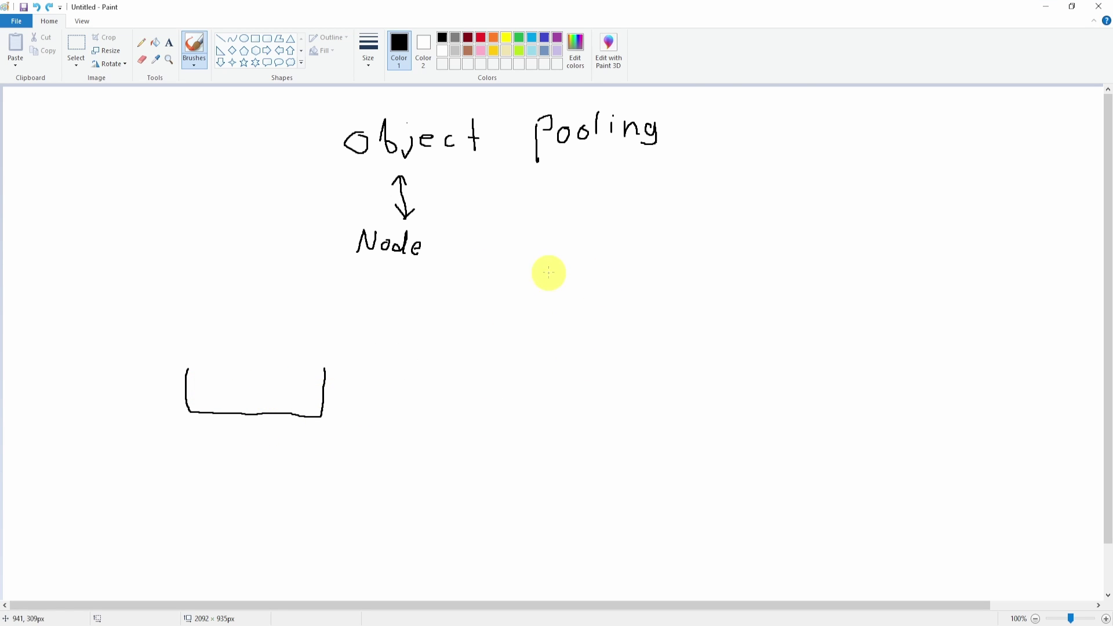
mouse_move(548, 270)
left_mouse_down()
mouse_move(517, 461)
mouse_move(786, 466)
mouse_move(803, 255)
mouse_move(549, 261)
left_mouse_up()
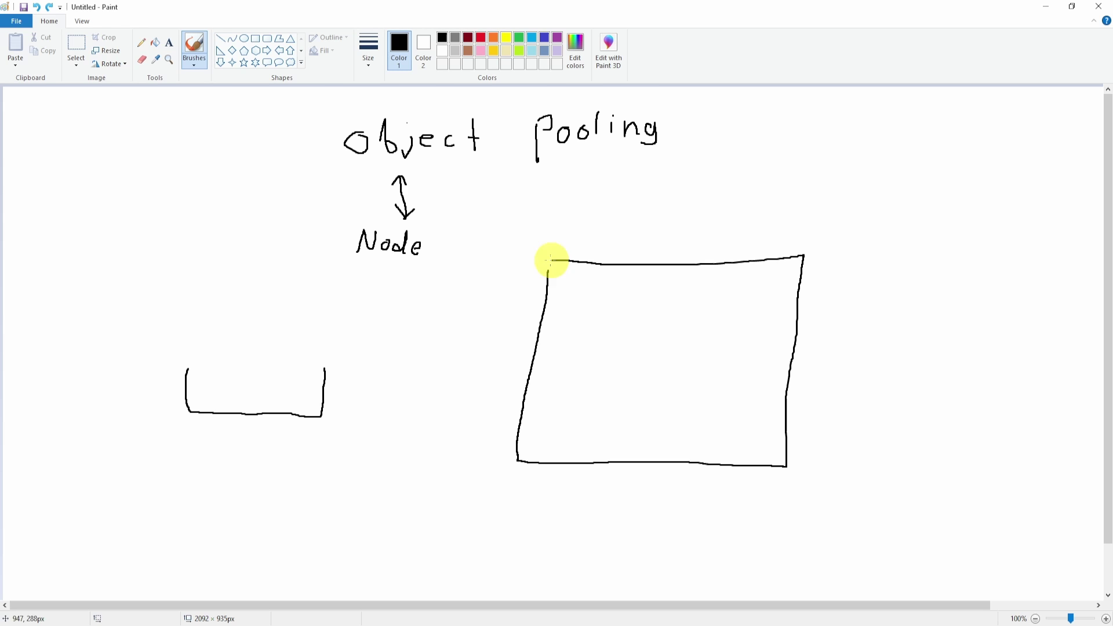
mouse_move(645, 361)
left_mouse_down()
mouse_move(635, 393)
mouse_move(634, 381)
mouse_move(666, 388)
mouse_move(658, 395)
left_mouse_up()
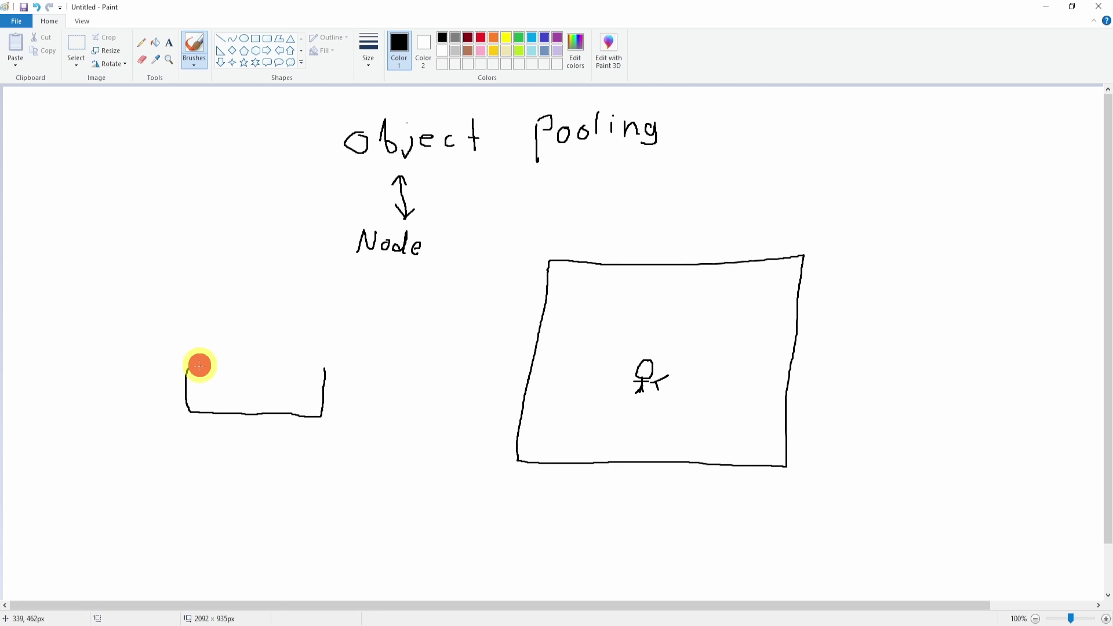
Fill the container with small squares and draw a curve carrying one square beside the game box, undoing trial lines
mouse_move(201, 366)
left_mouse_down()
mouse_move(224, 379)
mouse_move(288, 377)
left_mouse_up()
mouse_move(197, 387)
left_mouse_down()
mouse_move(264, 399)
mouse_move(258, 390)
left_mouse_up()
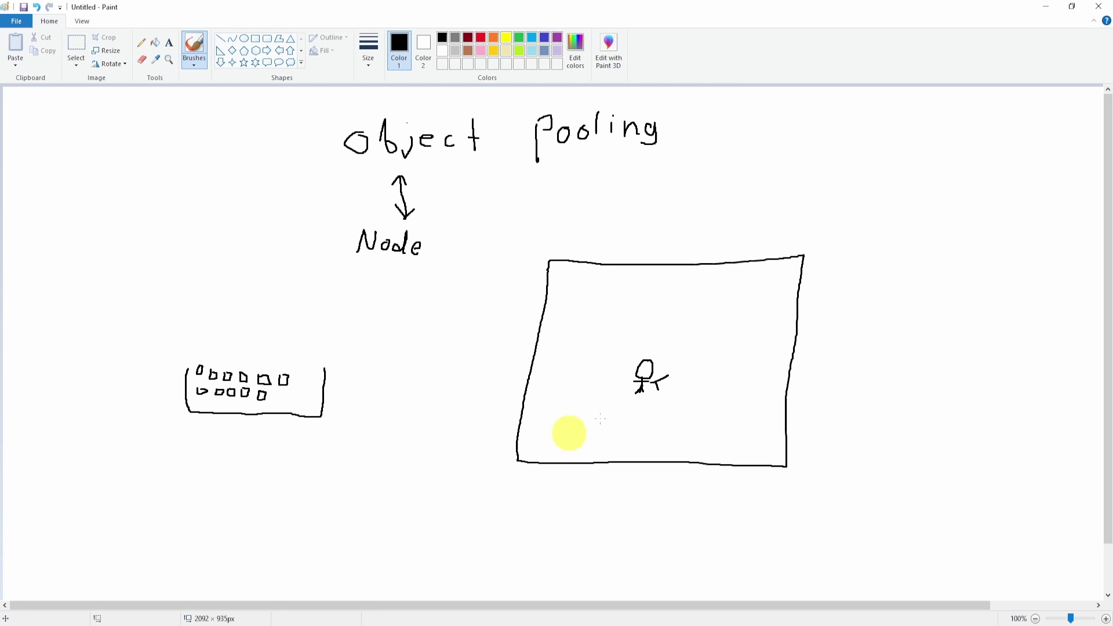
mouse_move(262, 393)
left_mouse_down()
mouse_move(410, 447)
mouse_move(641, 377)
mouse_move(735, 360)
mouse_move(733, 371)
left_mouse_up()
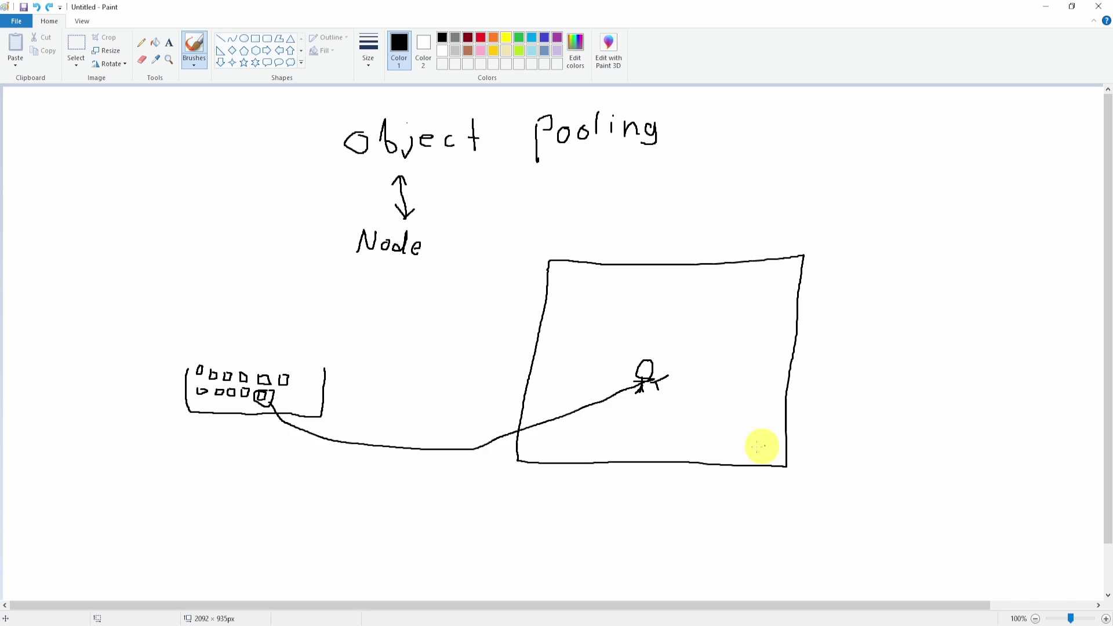
key("ctrl+z")
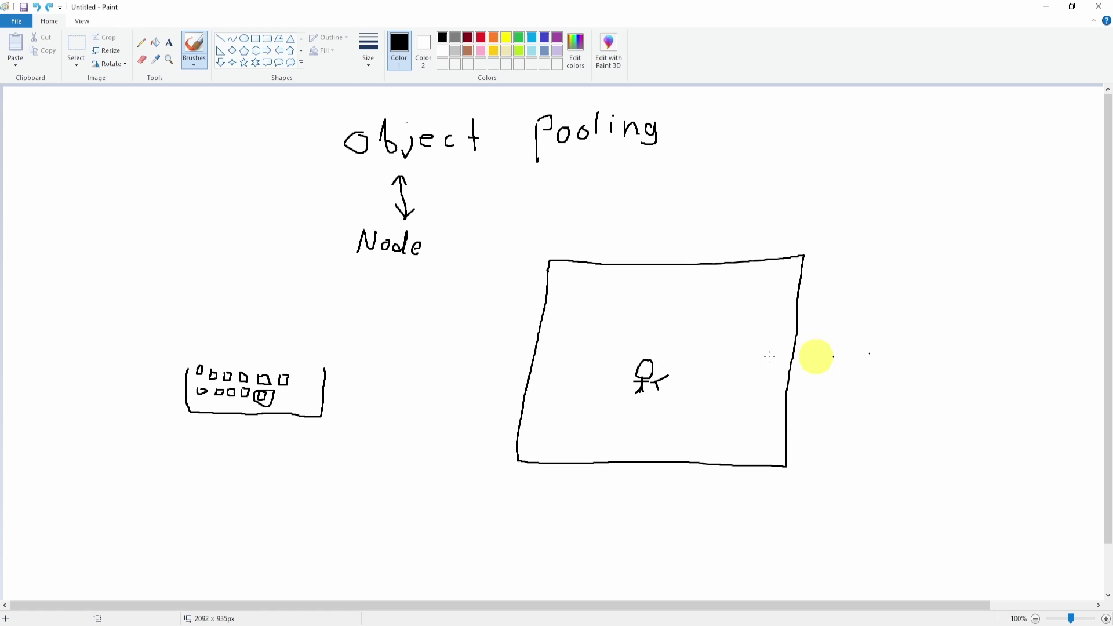
mouse_move(818, 343)
left_mouse_down()
mouse_move(826, 231)
mouse_move(773, 201)
mouse_move(616, 211)
mouse_move(473, 245)
mouse_move(359, 309)
mouse_move(306, 370)
mouse_move(285, 375)
mouse_move(320, 383)
left_mouse_up()
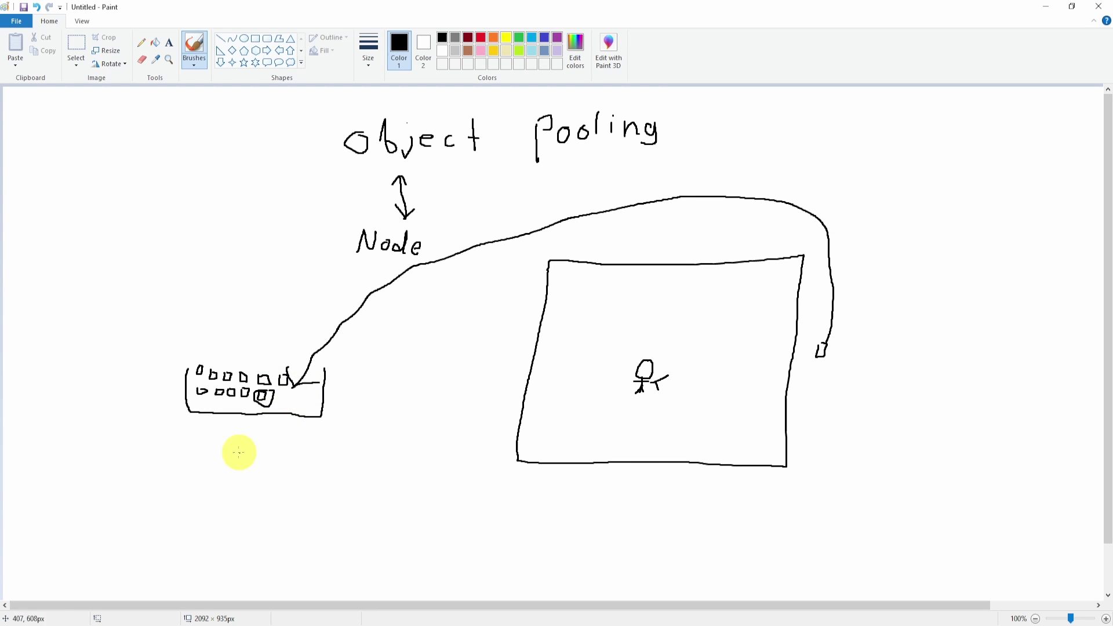
left_click_drag(236, 496, 229, 422)
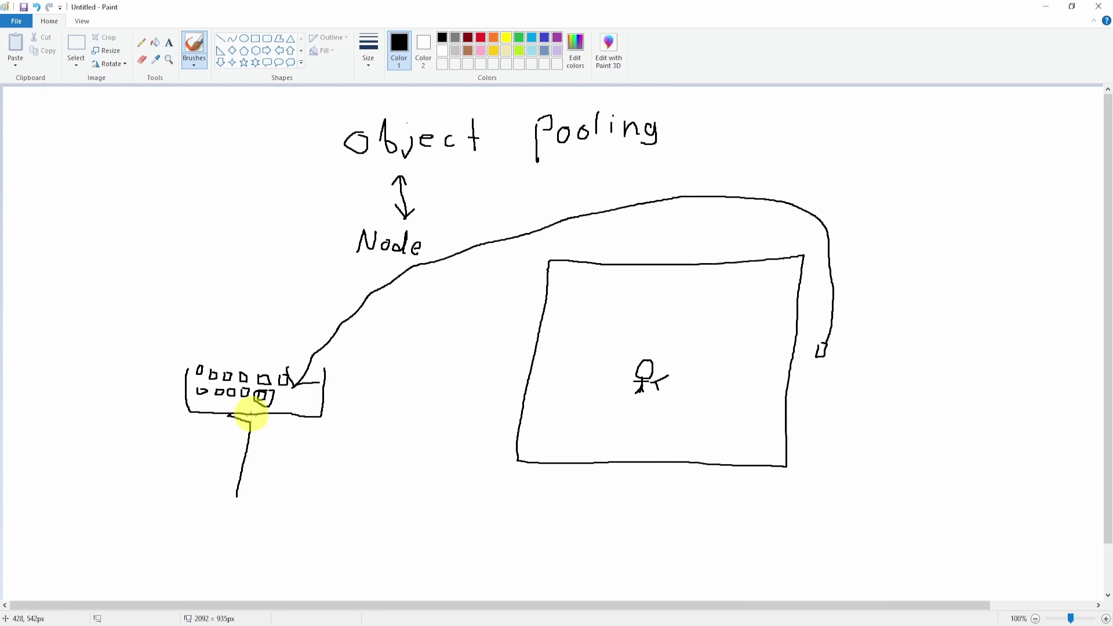
key("ctrl+z")
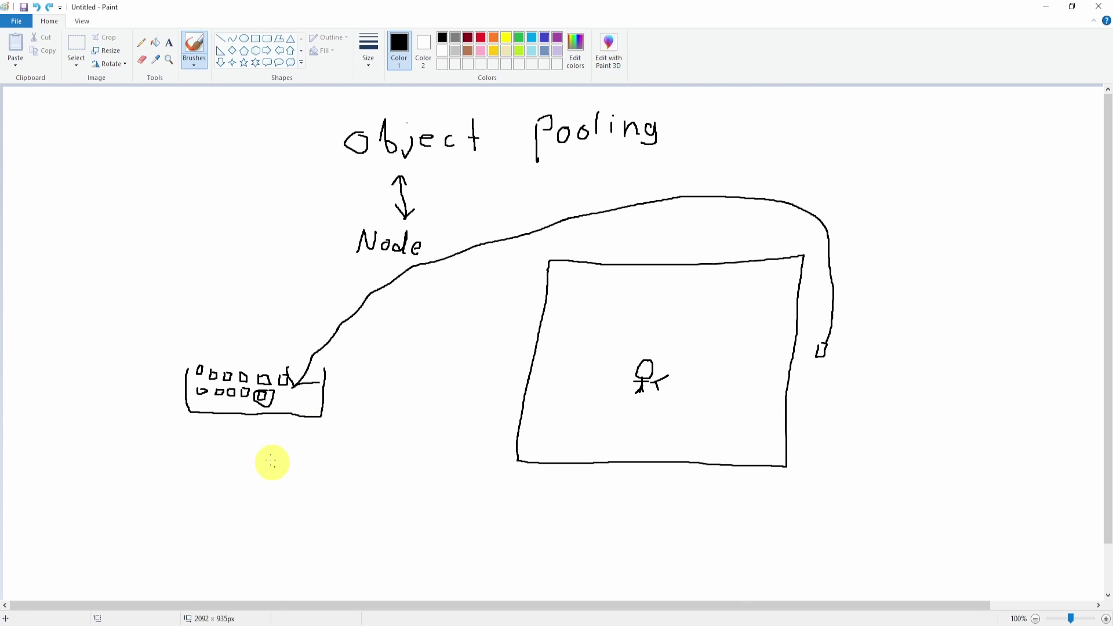
Write 'Append' and 'Arrays' below the container and trace a new outline around it
mouse_move(180, 477)
left_mouse_down()
mouse_move(182, 464)
mouse_move(213, 465)
mouse_move(225, 482)
left_mouse_up()
mouse_move(236, 484)
left_mouse_down()
mouse_move(235, 462)
mouse_move(247, 471)
left_mouse_up()
left_click_drag(255, 471, 258, 477)
left_click_drag(266, 478, 295, 479)
mouse_move(165, 561)
left_mouse_down()
mouse_move(200, 535)
mouse_move(213, 552)
mouse_move(225, 538)
mouse_move(276, 531)
left_mouse_up()
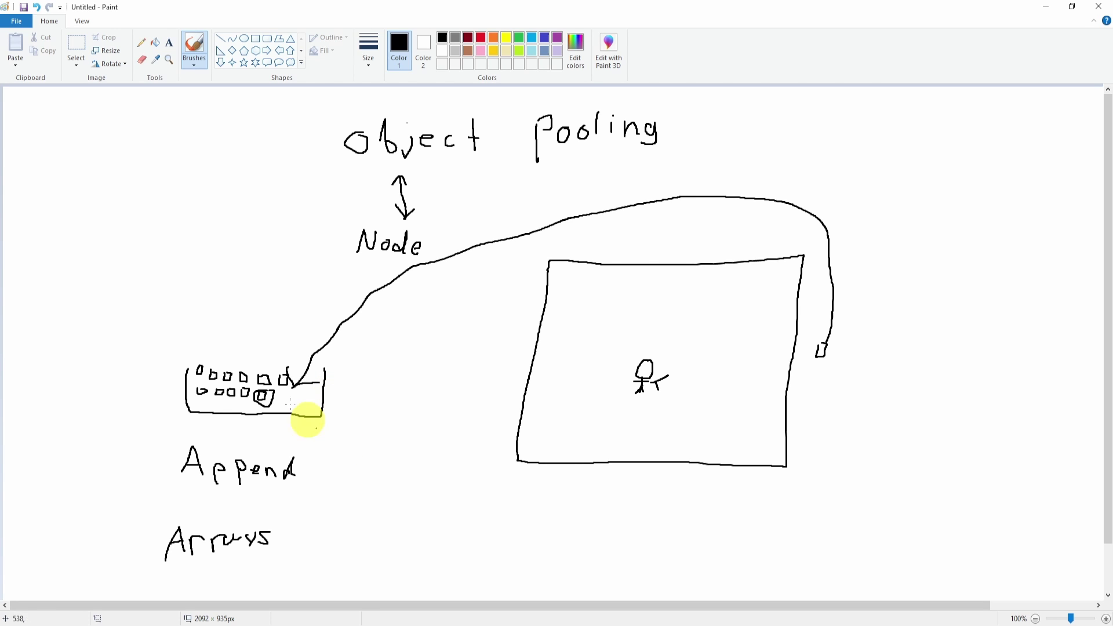
mouse_move(183, 355)
left_mouse_down()
mouse_move(185, 410)
mouse_move(335, 416)
mouse_move(347, 366)
mouse_move(176, 350)
left_mouse_up()
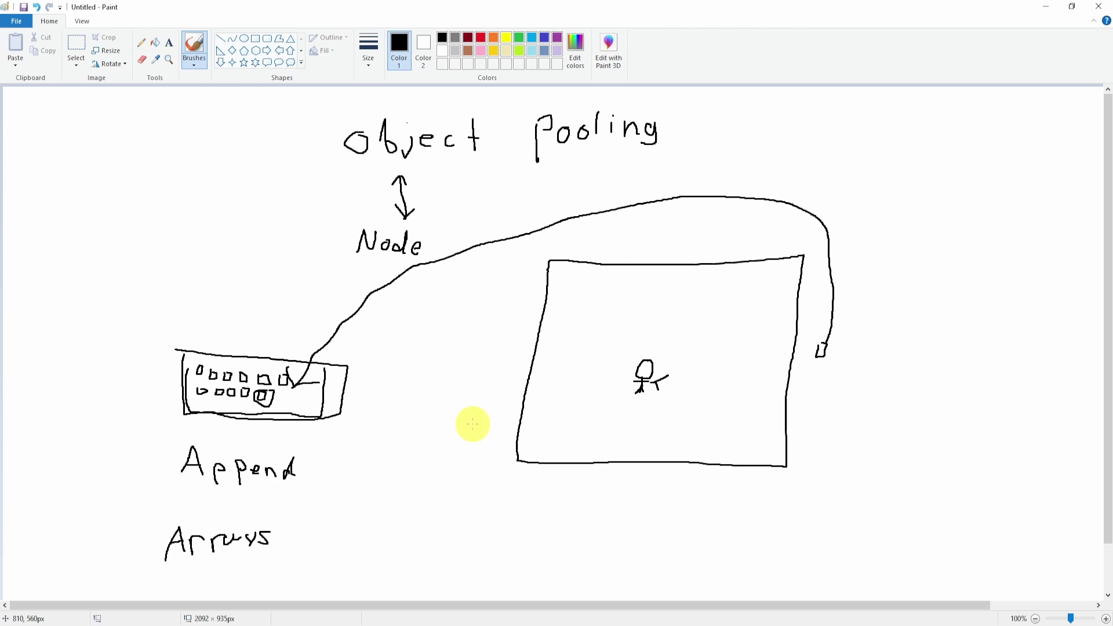